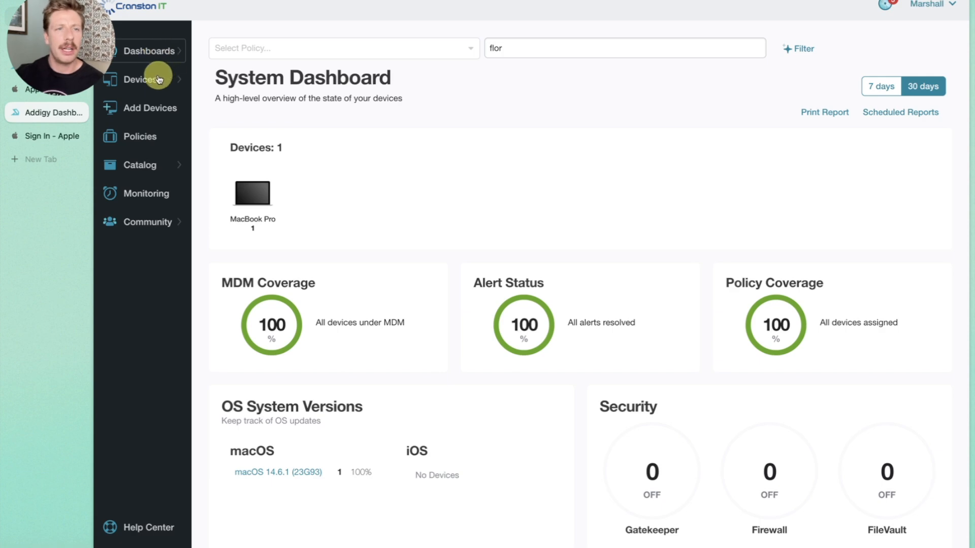
# - Open the Automated Device Enrollment settings of the CIT TEST ENVIRONMENT policy
pyautogui.click(147, 142)
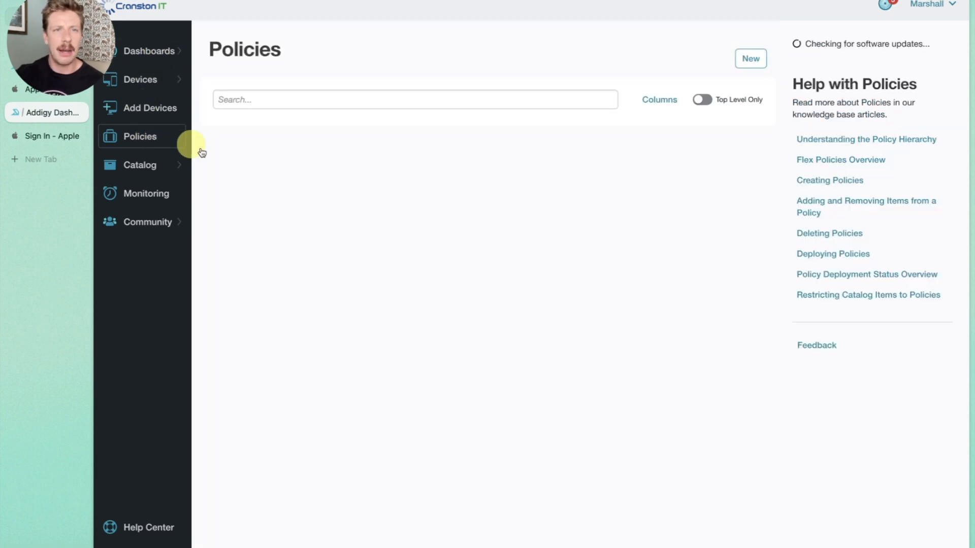
pyautogui.click(257, 152)
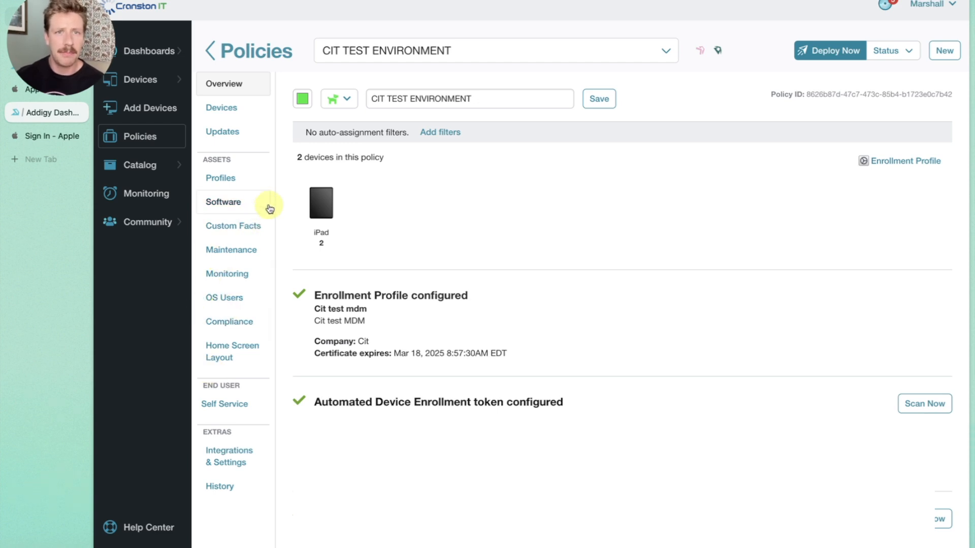
pyautogui.click(220, 458)
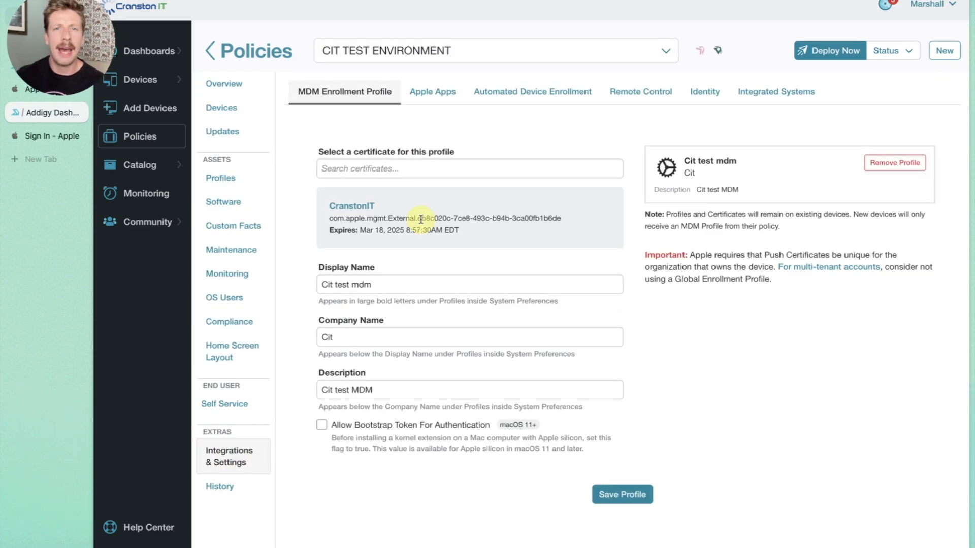
pyautogui.click(504, 94)
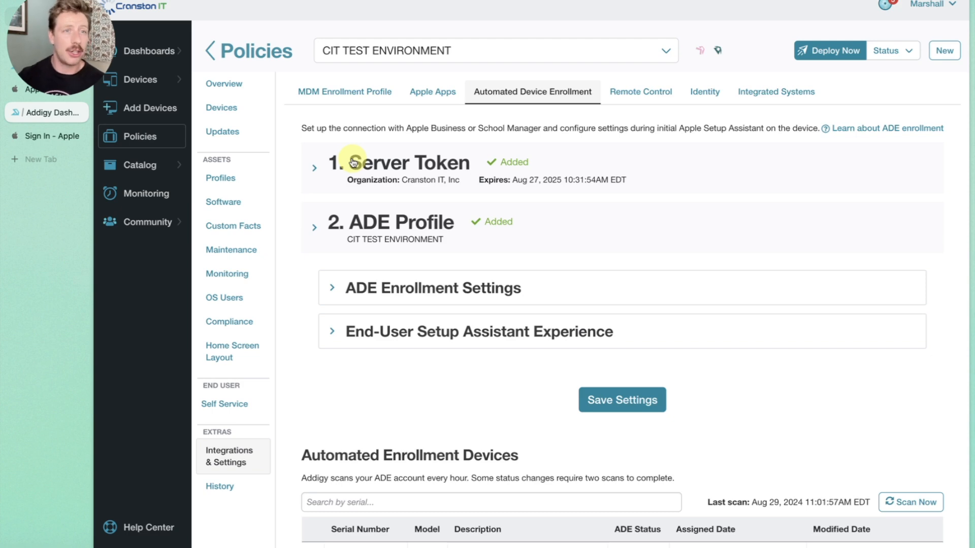
# - Expand the ADE Enrollment Settings and examine the enrollment and Enable Shared iPad options
pyautogui.click(353, 295)
pyautogui.scroll(-3, 351, 305)
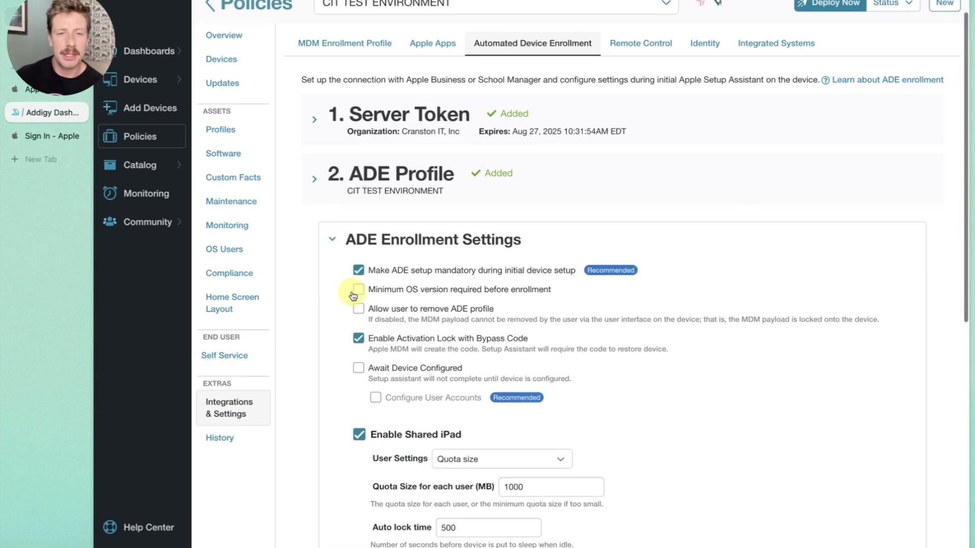
pyautogui.scroll(-1, 349, 310)
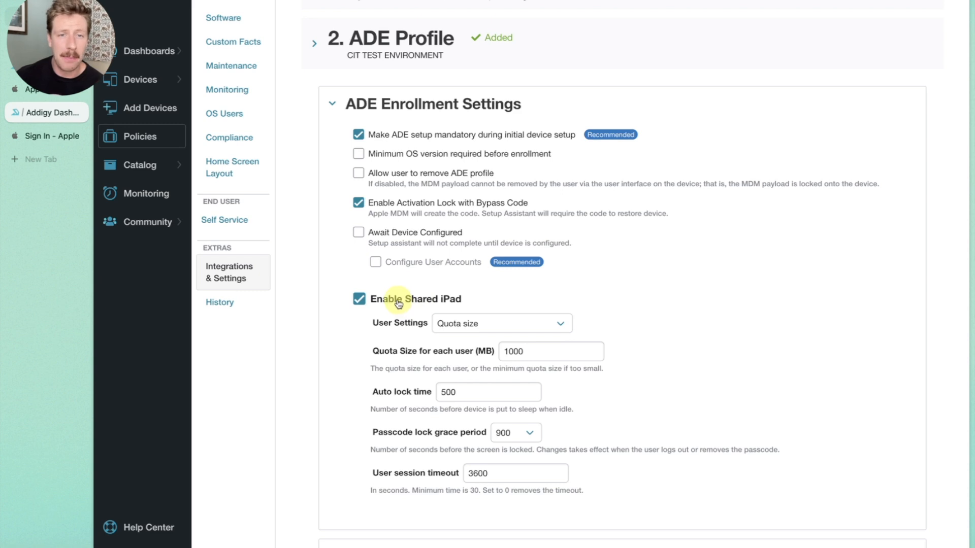
pyautogui.scroll(1, 398, 305)
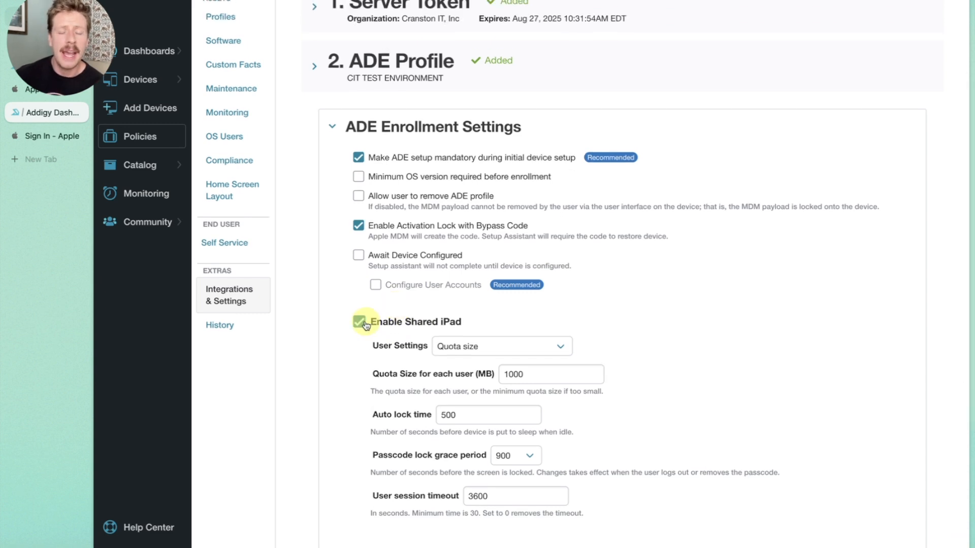
pyautogui.scroll(1, 365, 325)
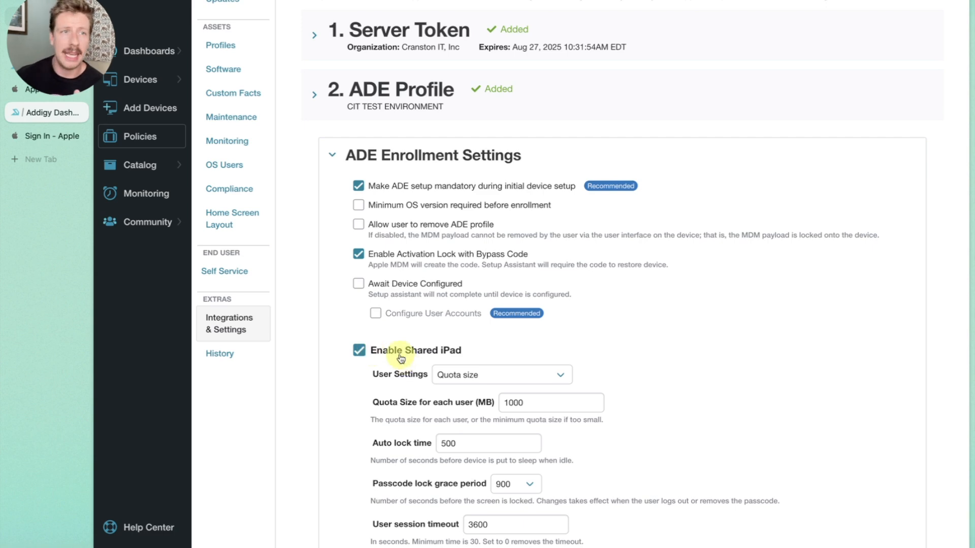
pyautogui.scroll(2, 401, 358)
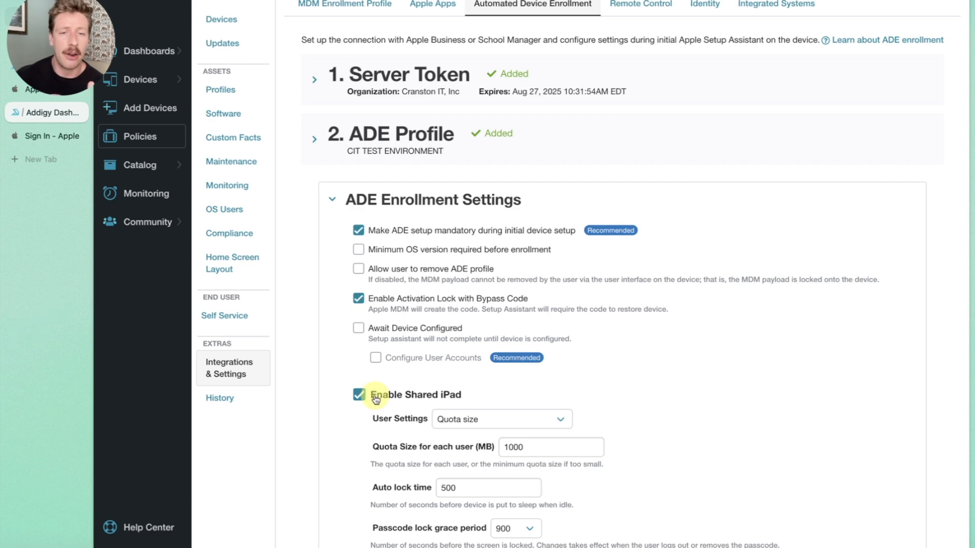
pyautogui.scroll(-1, 376, 399)
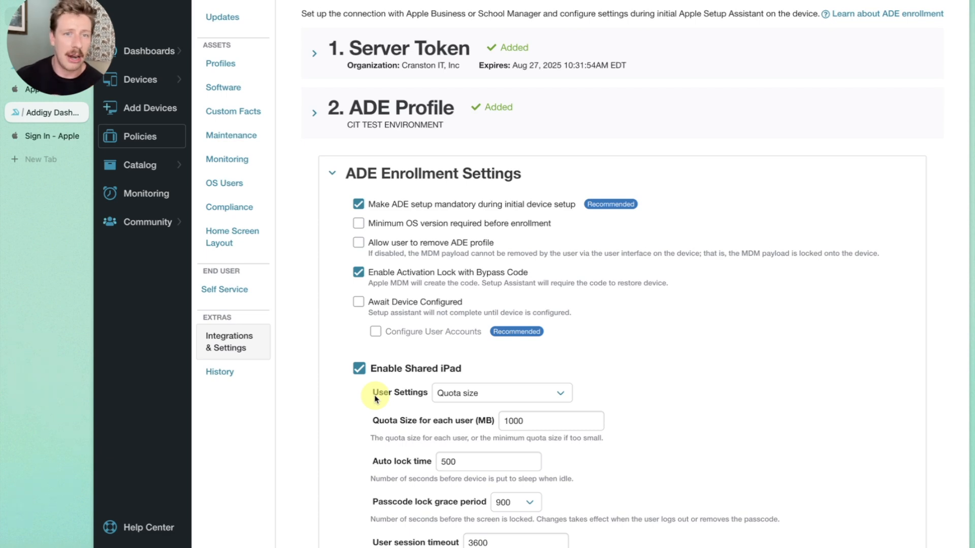
pyautogui.scroll(-3, 375, 399)
# - Set the Shared iPad User Settings to None
pyautogui.click(464, 308)
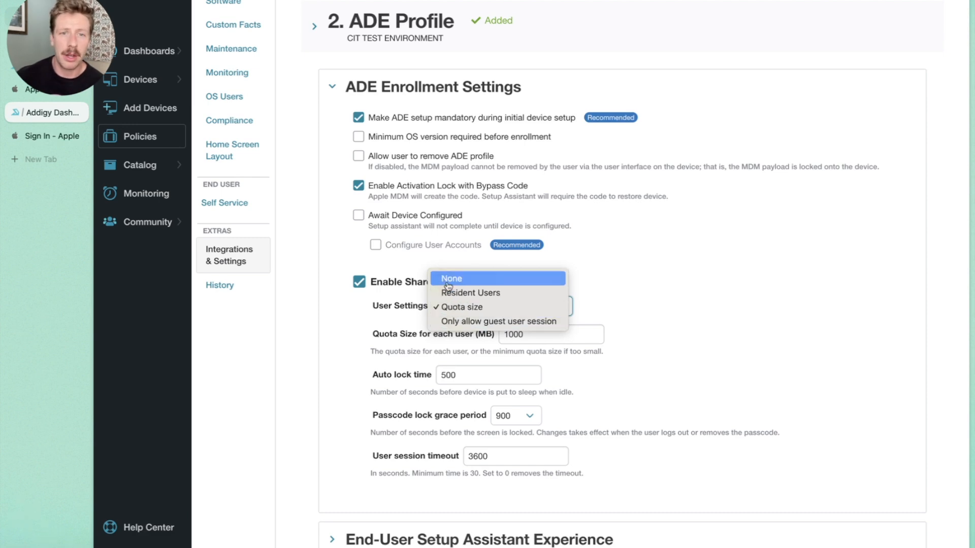
pyautogui.click(447, 279)
pyautogui.click(446, 307)
pyautogui.click(412, 314)
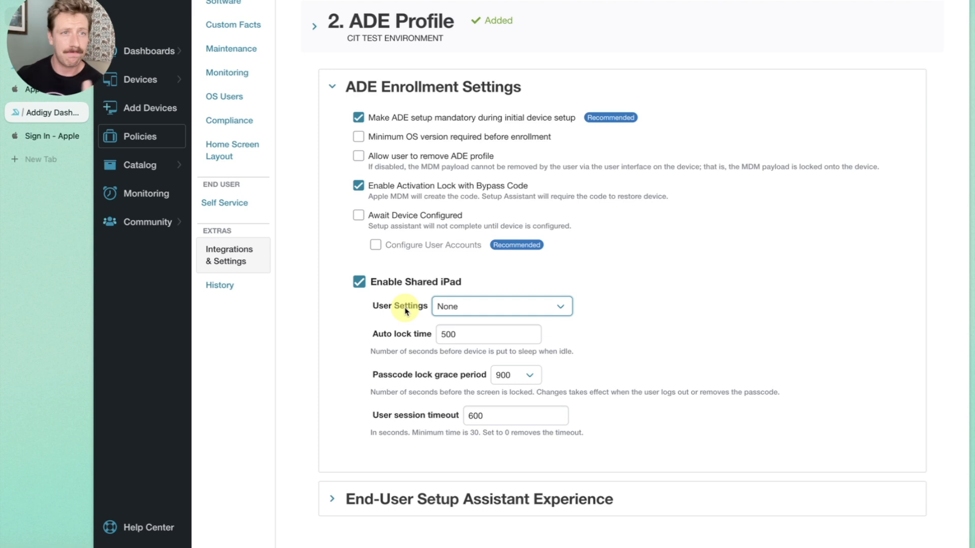
pyautogui.click(470, 312)
pyautogui.click(386, 310)
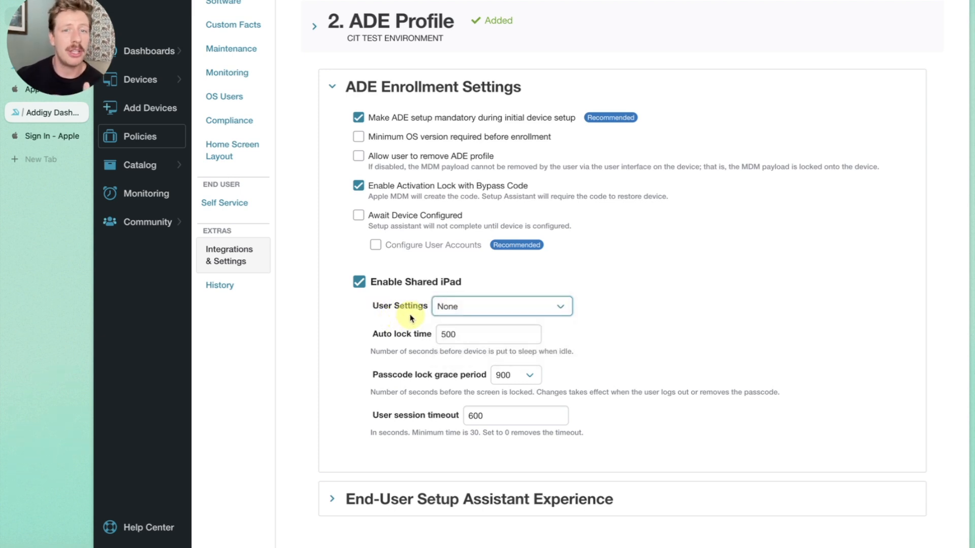
# - Compare the Resident Users and Quota size options for Shared iPad, leaving User Settings on Resident Users
pyautogui.click(450, 311)
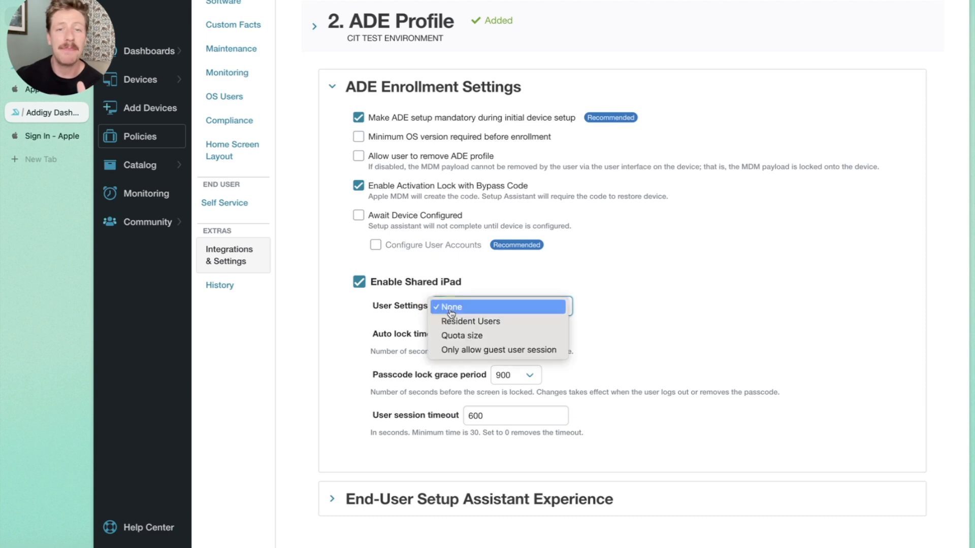
pyautogui.click(470, 321)
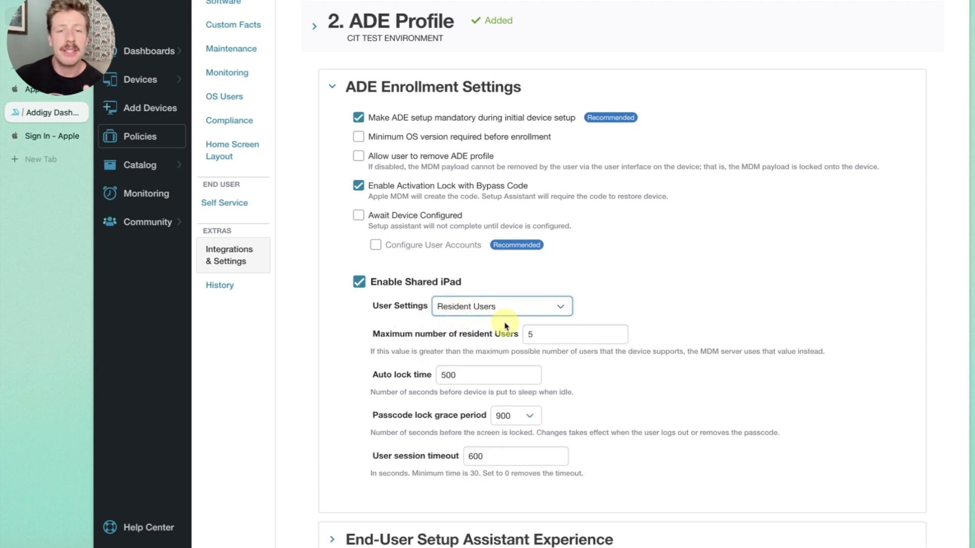
pyautogui.click(538, 334)
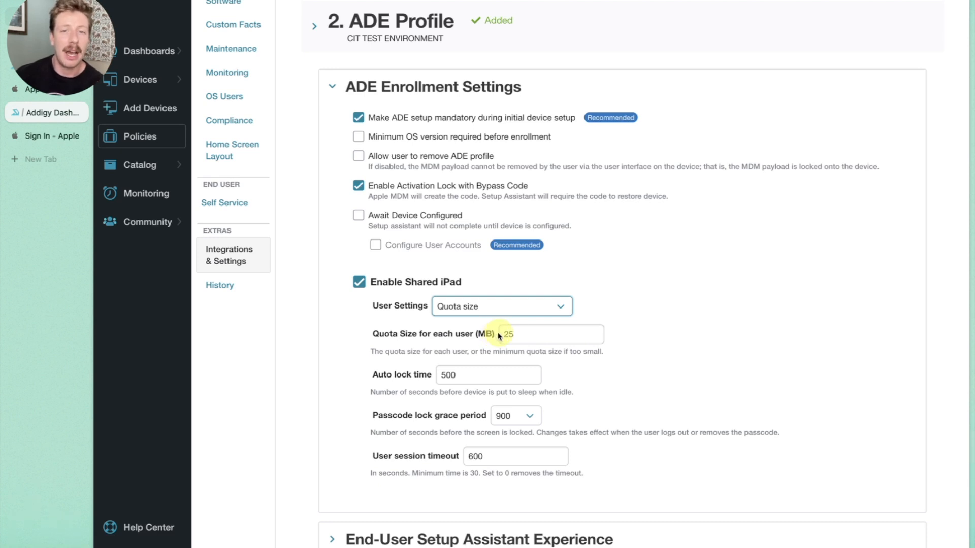
pyautogui.click(492, 307)
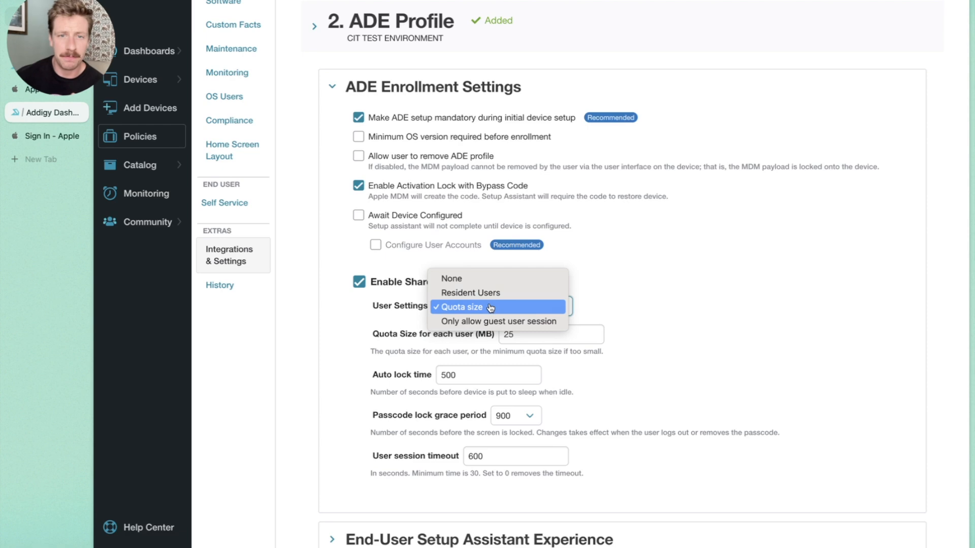
pyautogui.click(470, 322)
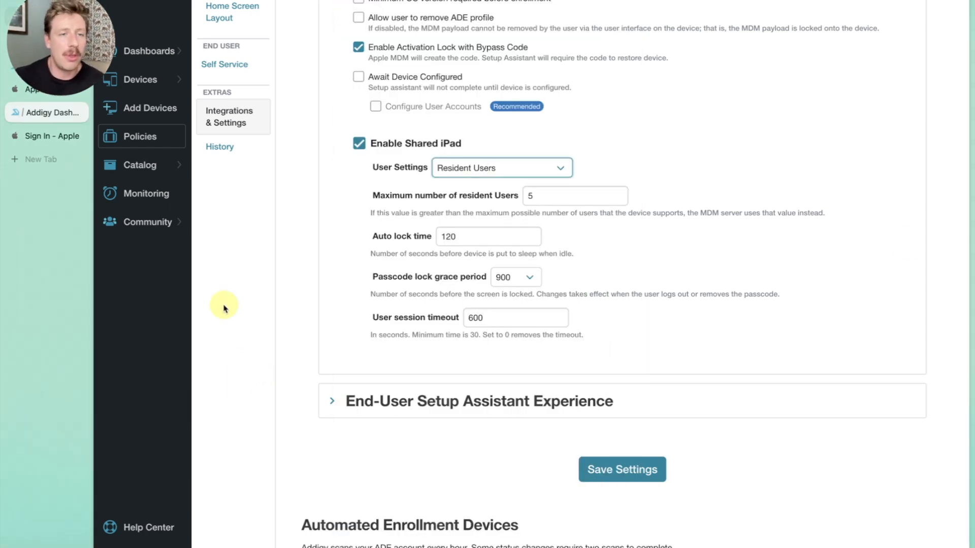
# - Open the enrolled iPad's device page and filter its device facts by "shar" to check the Shared iPad status
pyautogui.click(145, 88)
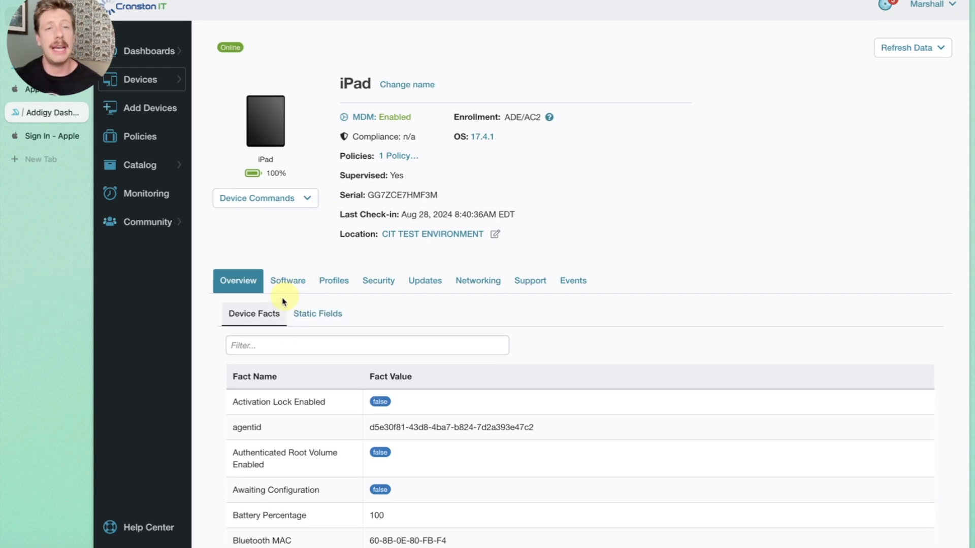
pyautogui.click(297, 342)
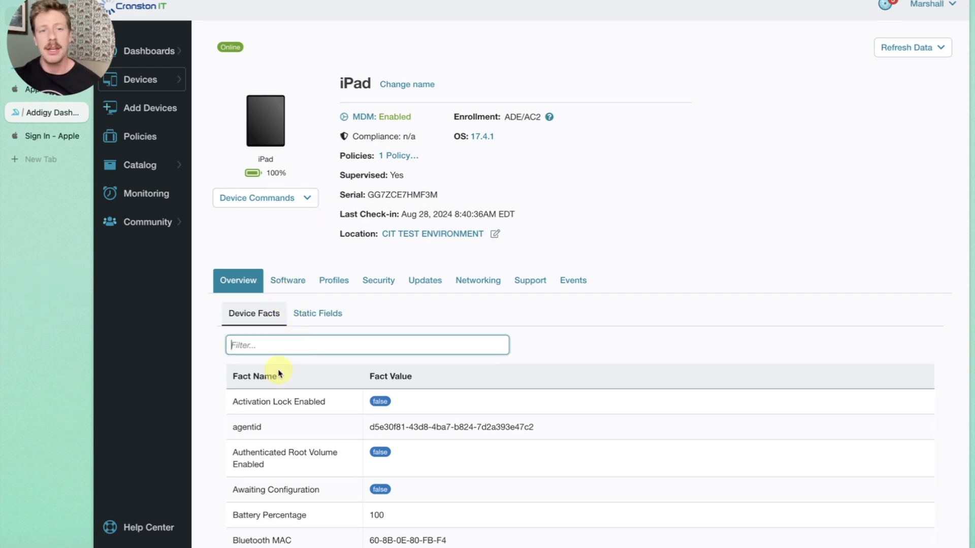
pyautogui.scroll(-2, 269, 386)
pyautogui.scroll(1, 273, 396)
pyautogui.scroll(1, 273, 396)
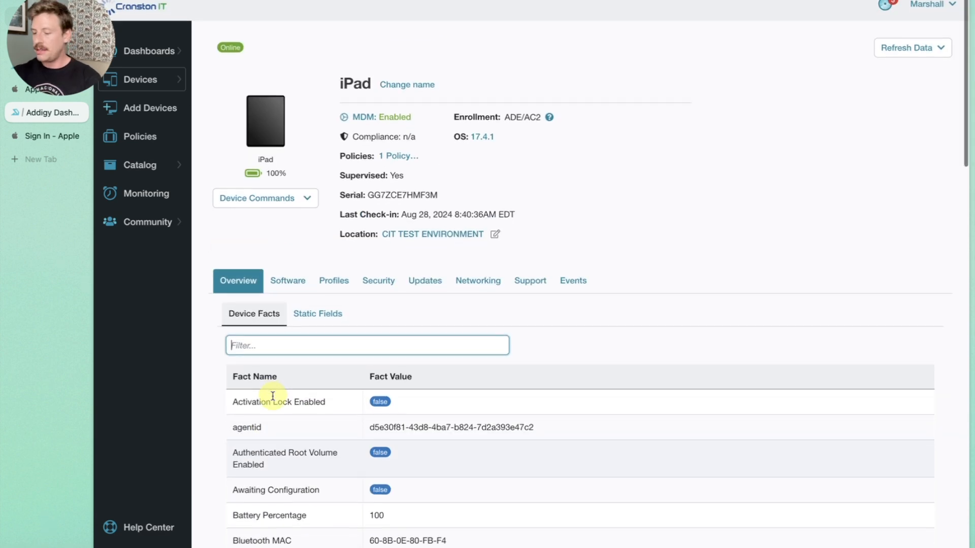
pyautogui.write('shar')
pyautogui.moveTo(231, 409); pyautogui.dragTo(376, 398)
pyautogui.click(324, 414)
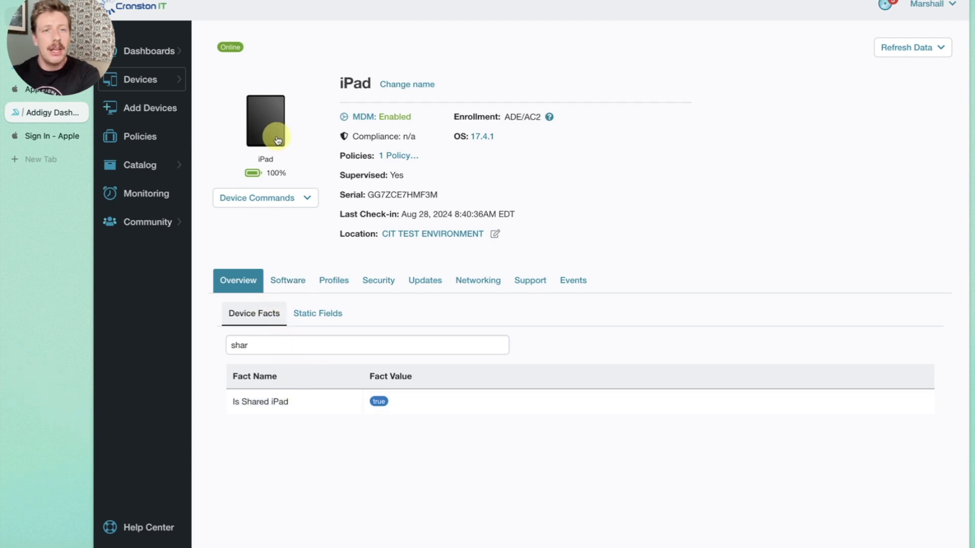
# - Send the log out command for the iPad's current user and close the dialog
pyautogui.click(310, 199)
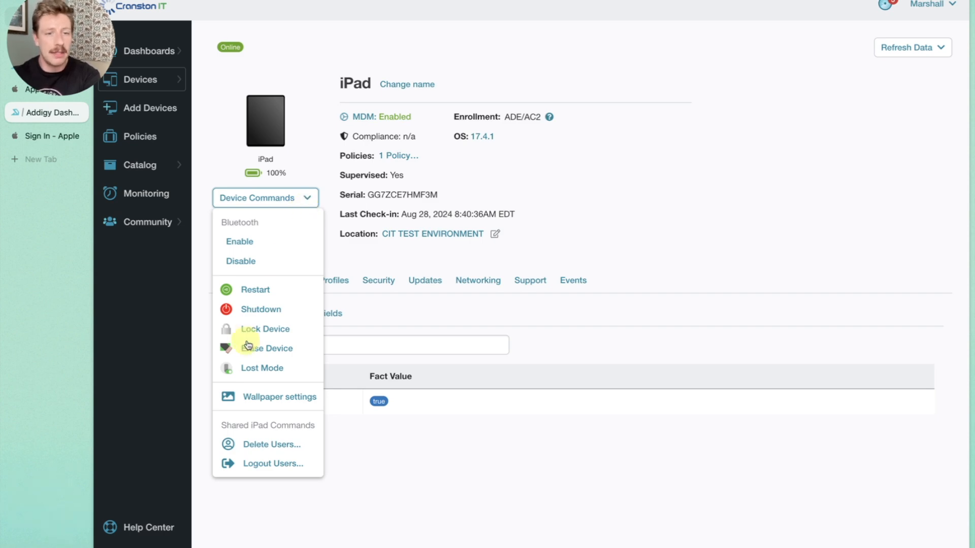
pyautogui.click(257, 464)
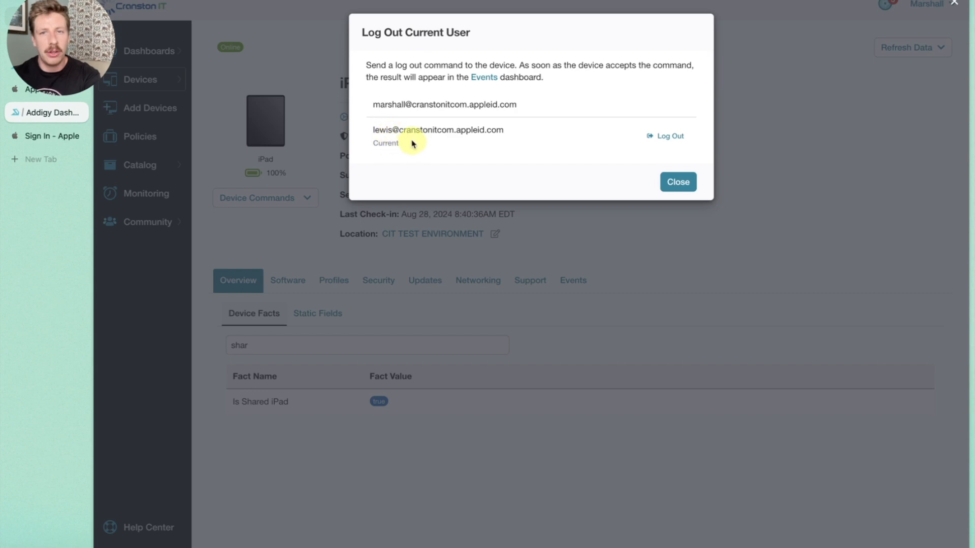
pyautogui.click(668, 138)
pyautogui.click(677, 179)
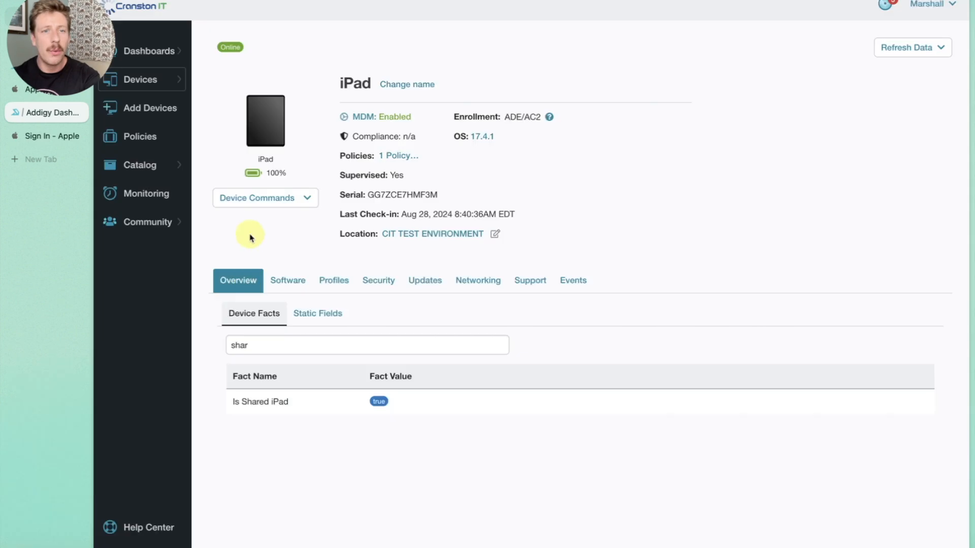
# - Send delete account commands for both users of the Shared iPad and close the dialog
pyautogui.click(249, 206)
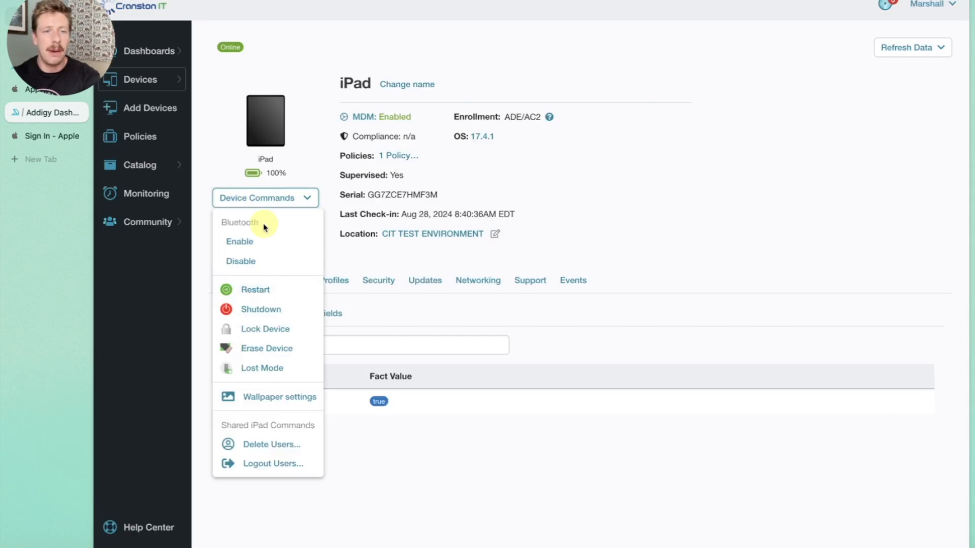
pyautogui.click(263, 445)
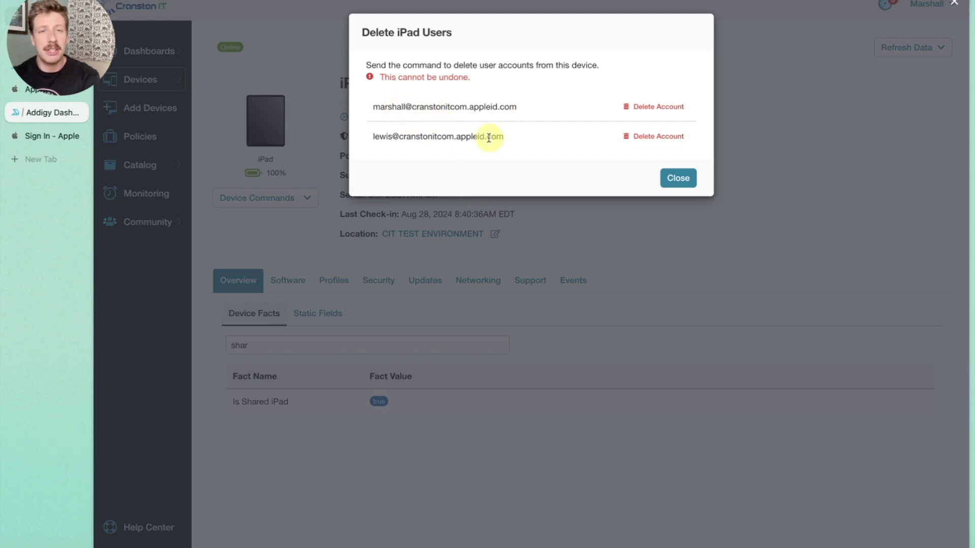
pyautogui.click(640, 117)
pyautogui.click(670, 112)
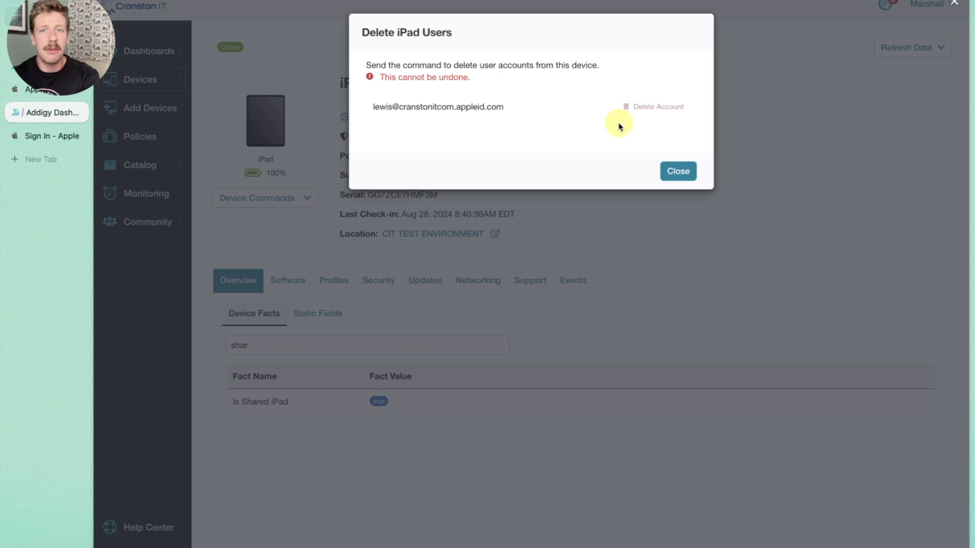
pyautogui.click(661, 109)
pyautogui.click(666, 112)
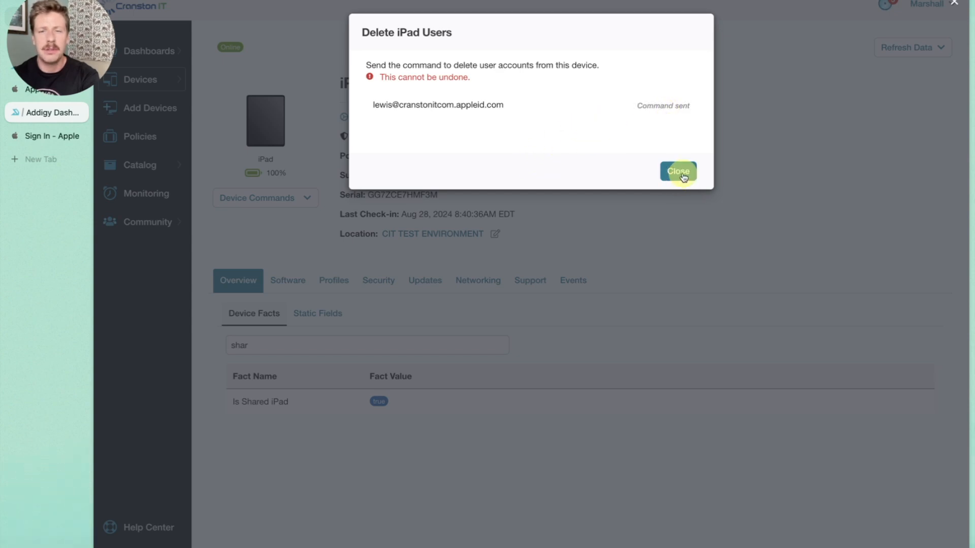
pyautogui.click(678, 172)
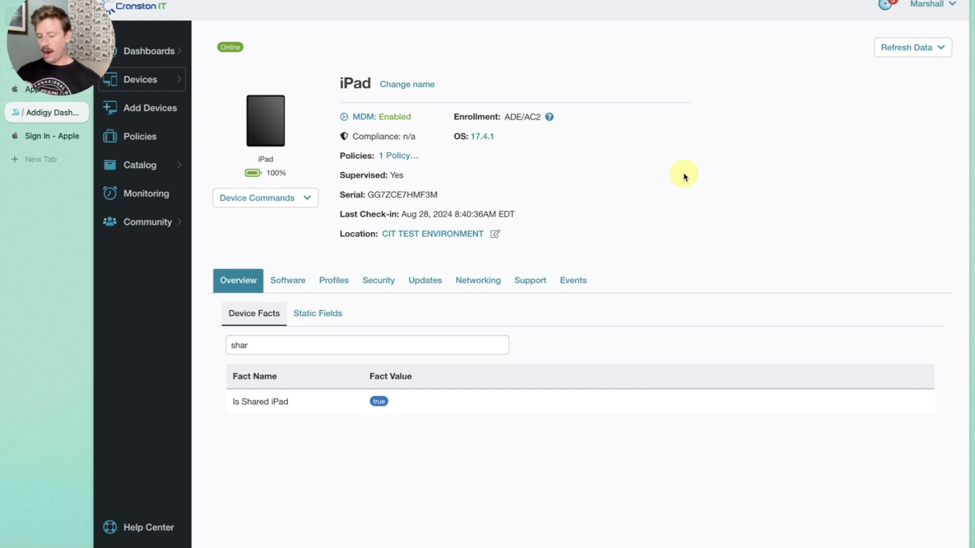